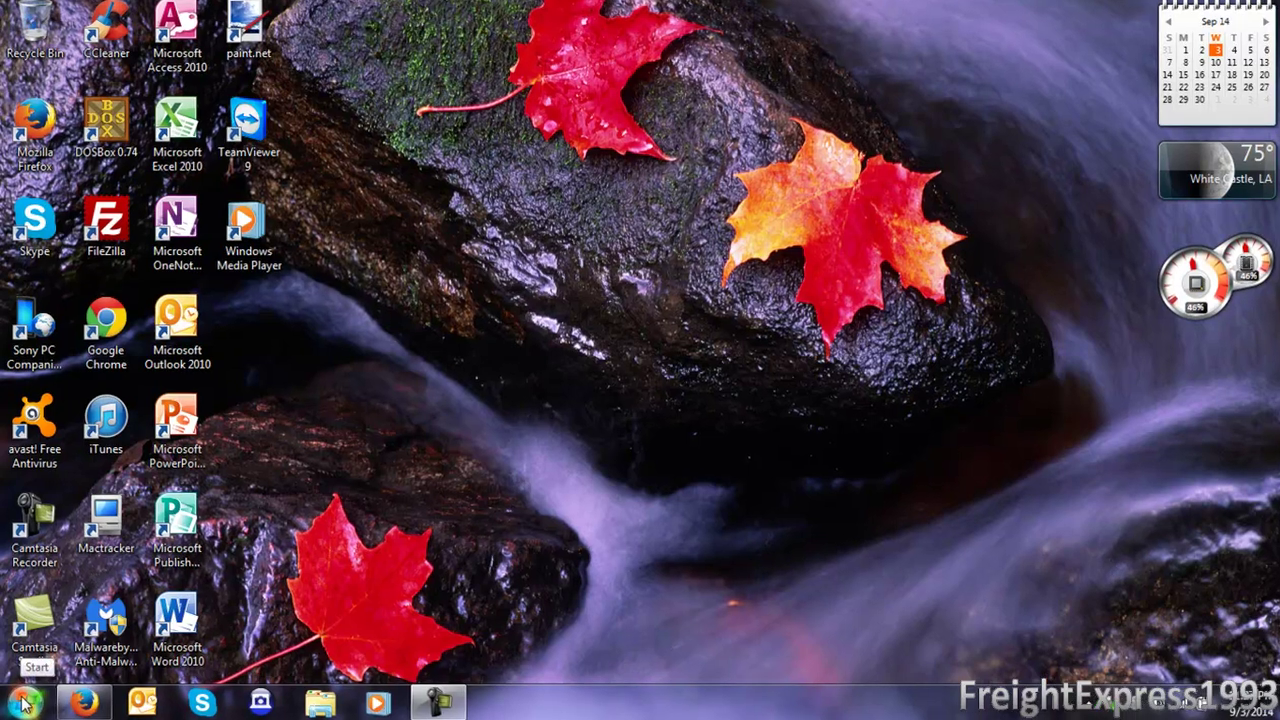
Launch Computer Management from the Start menu's Computer entry and maximize its window.
{"action": "left_click", "coordinate": [25, 703]}
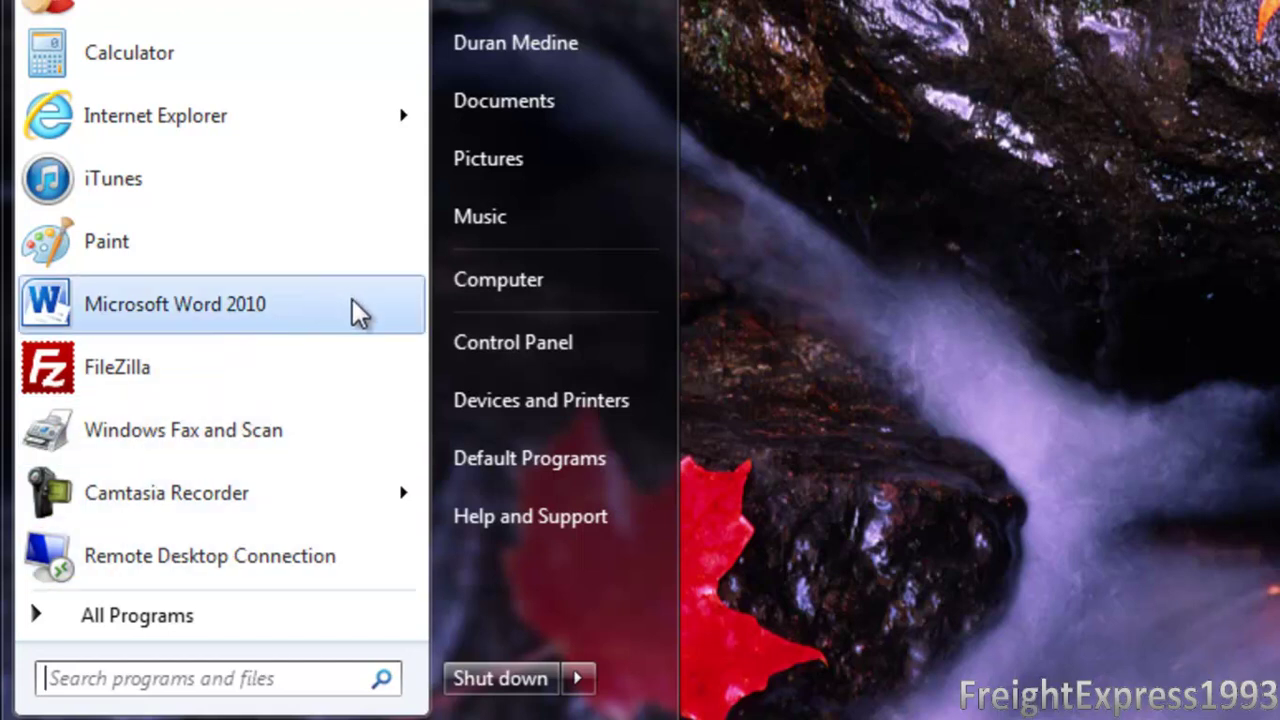
{"action": "right_click", "coordinate": [551, 284]}
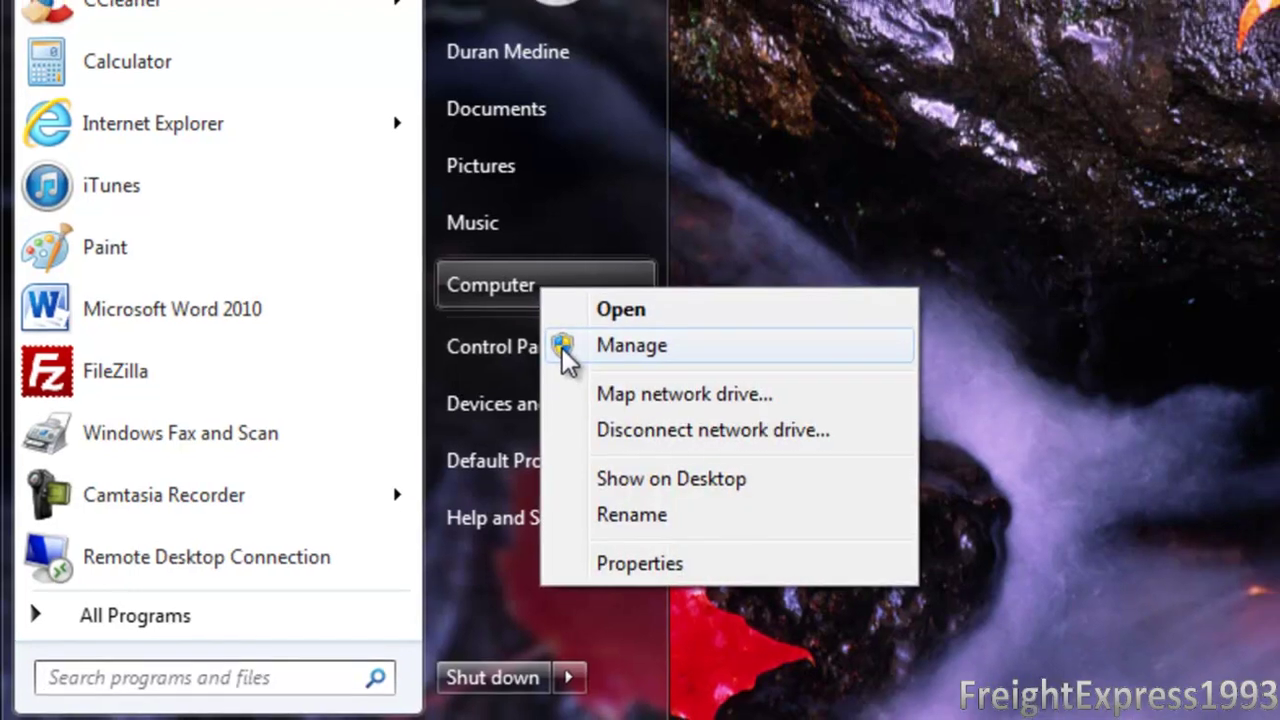
{"action": "left_click", "coordinate": [572, 346]}
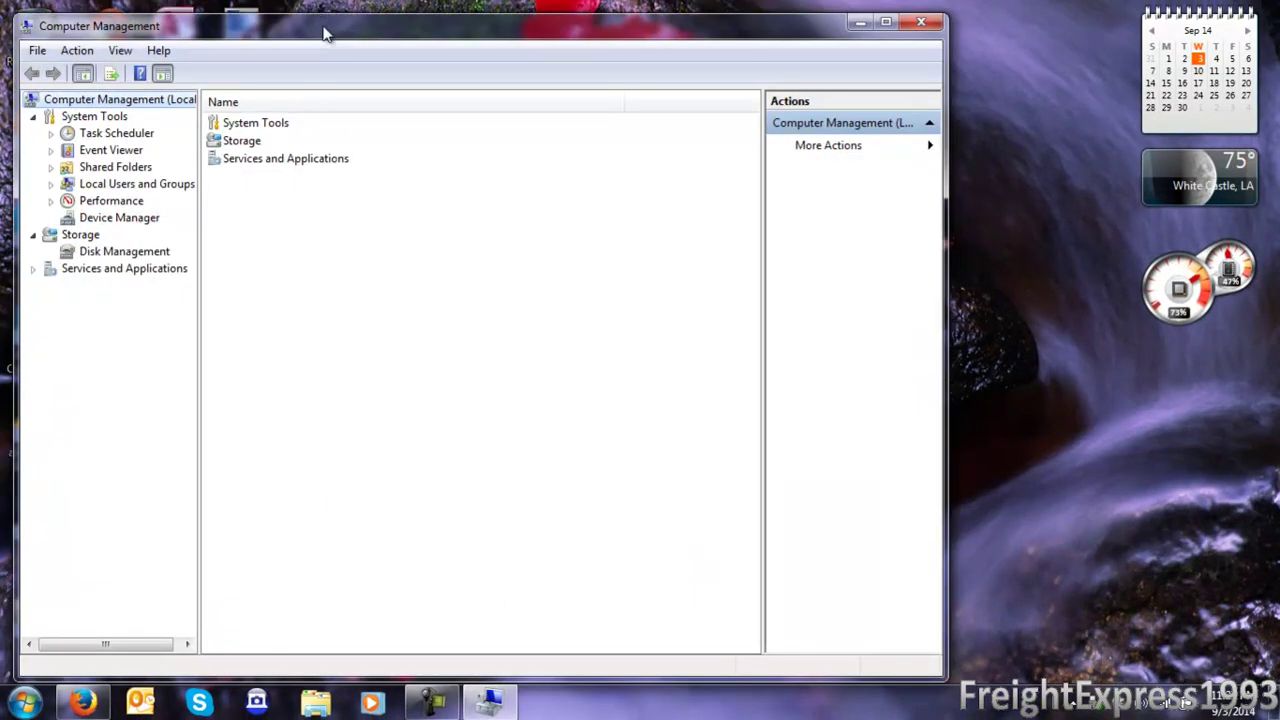
{"action": "double_click", "coordinate": [323, 27]}
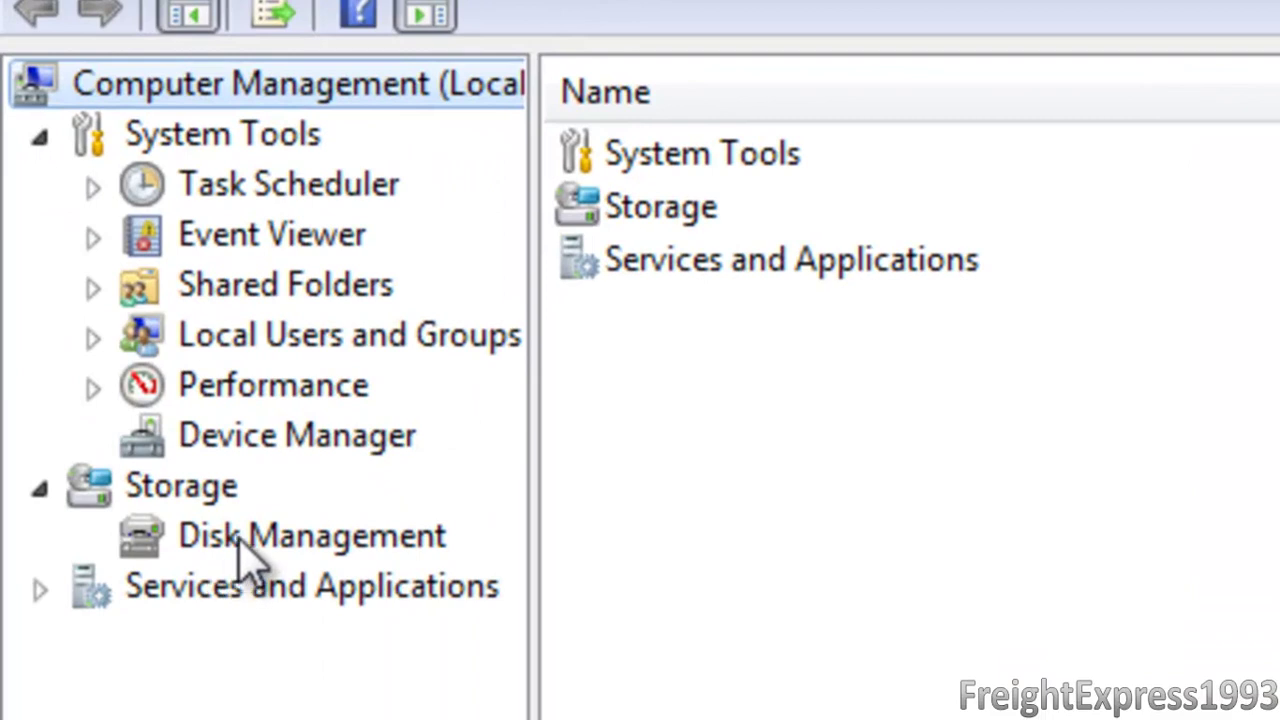
Show Disk Management under Storage, listing C:, System Reserved and the 1.87 GB UUI (F:) drive.
{"action": "left_click", "coordinate": [248, 553]}
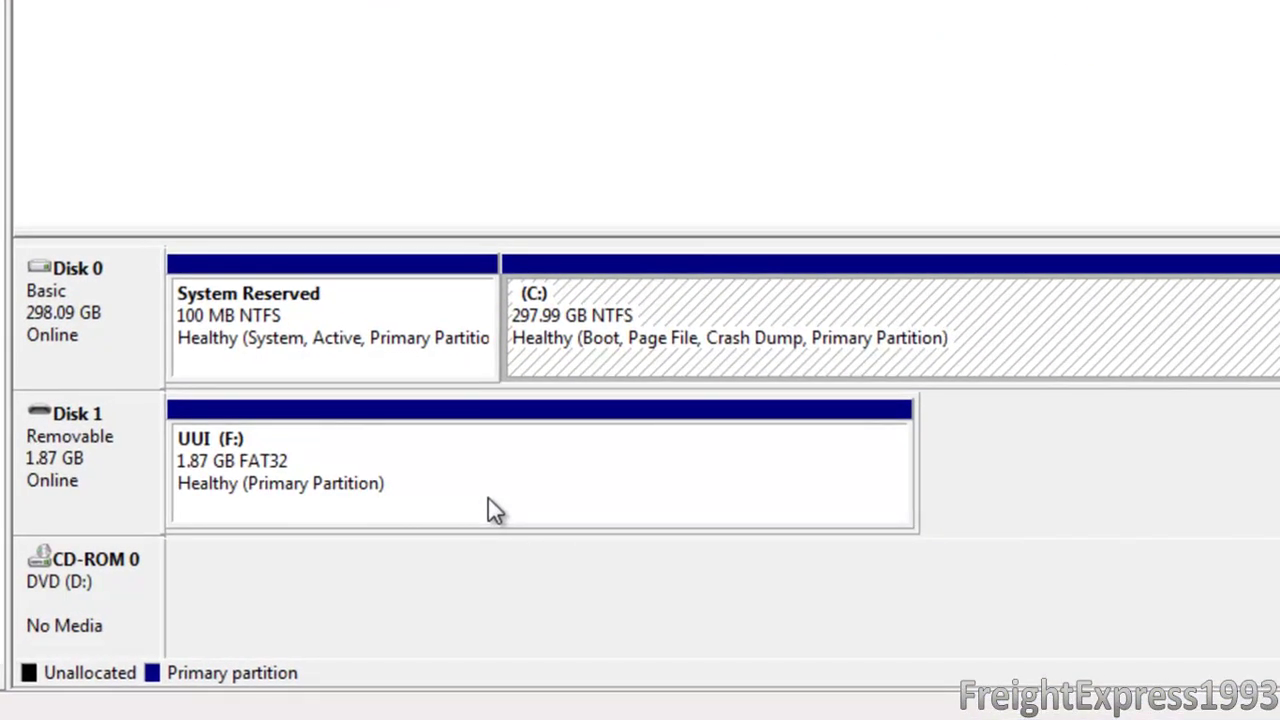
Set up a format of UUI (F:) as FAT32 with the volume label cleared.
{"action": "right_click", "coordinate": [489, 545]}
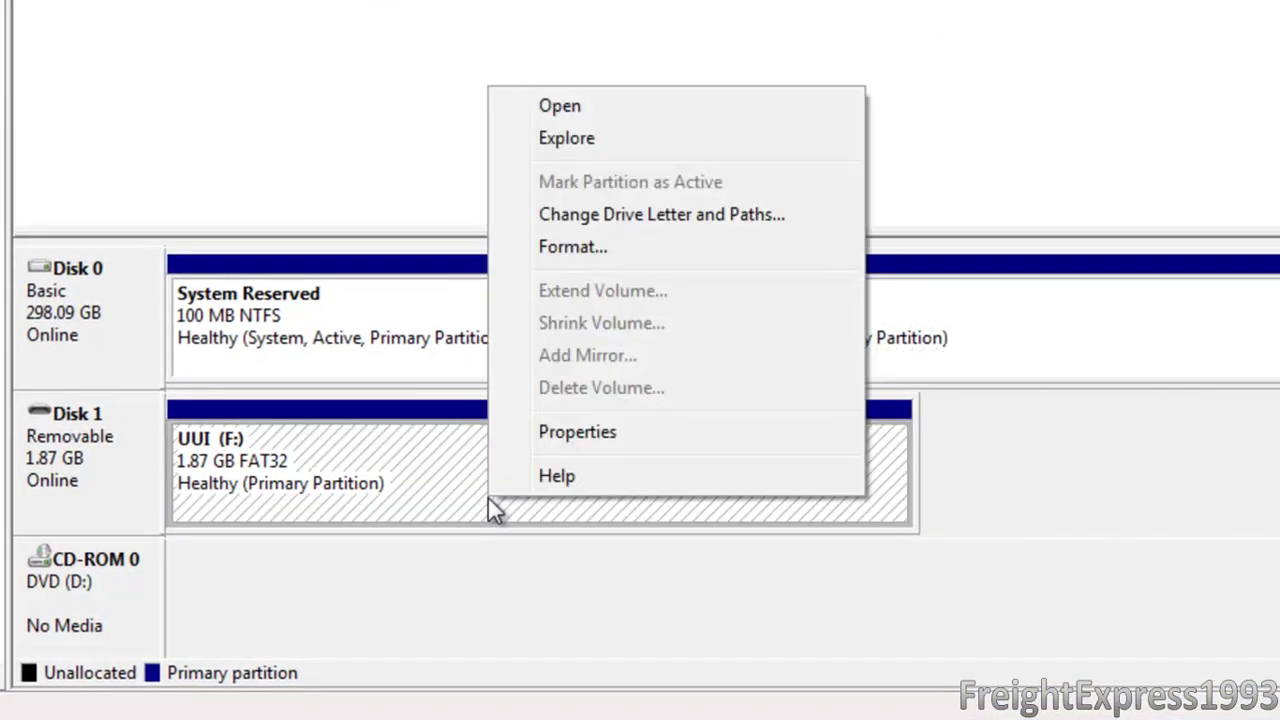
{"action": "left_click", "coordinate": [578, 248]}
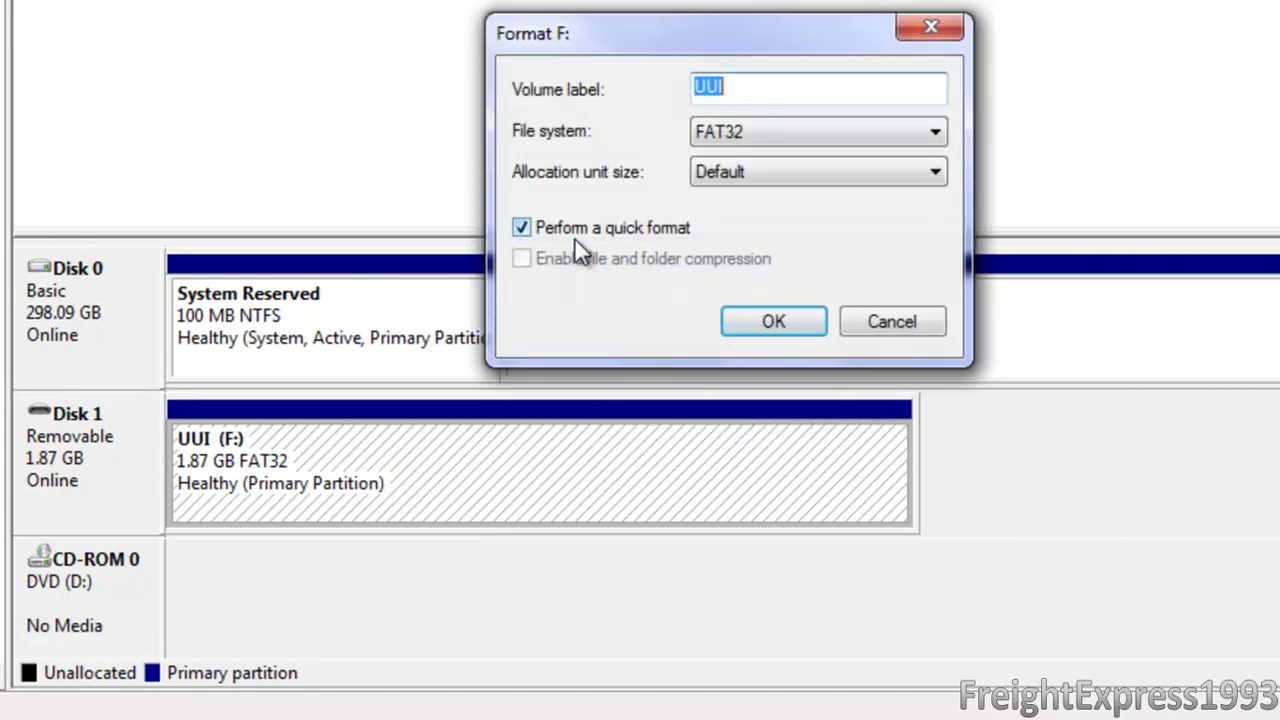
{"action": "key", "text": "BackSpace"}
{"action": "left_click", "coordinate": [850, 138]}
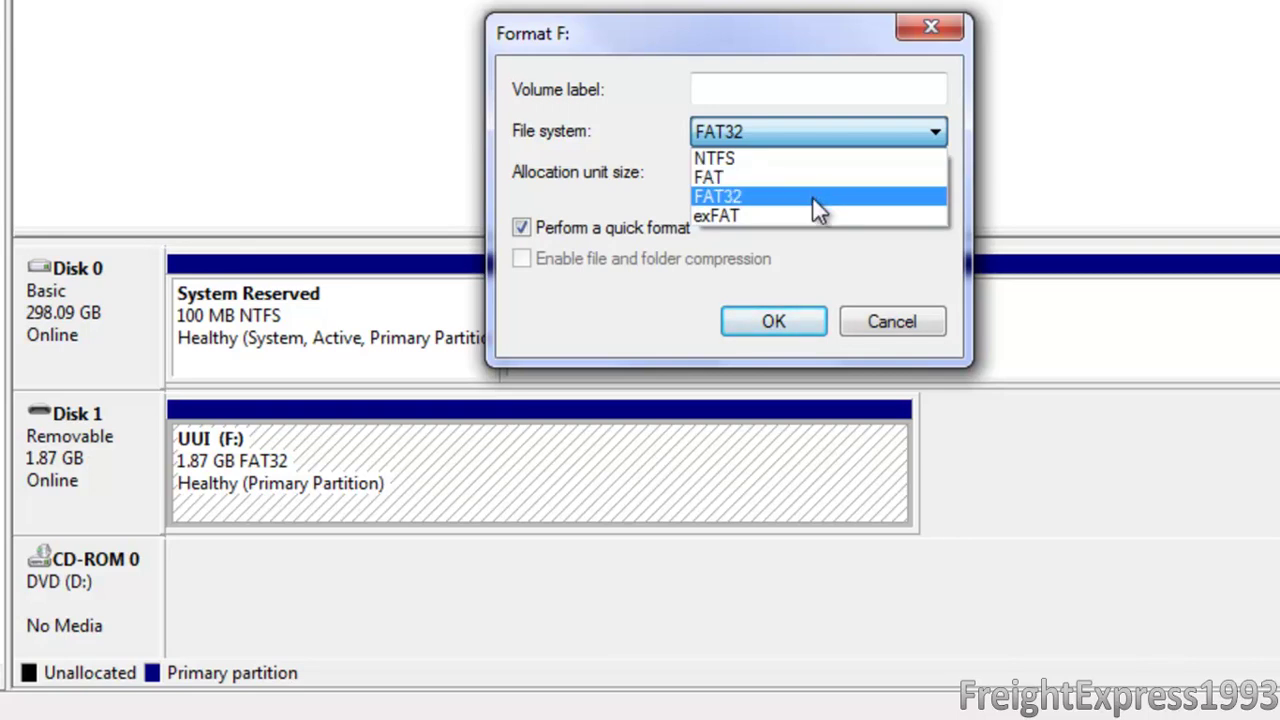
{"action": "left_click", "coordinate": [811, 196]}
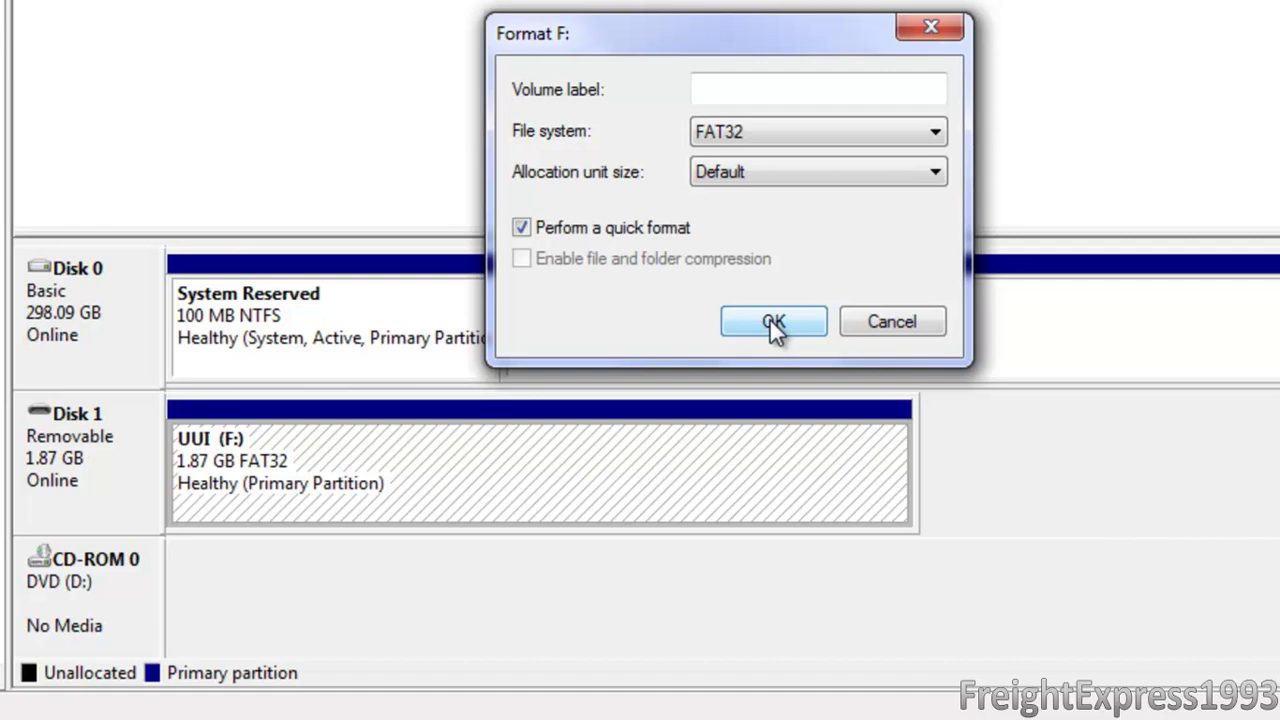
Run the quick format of F: and accept the warning that all its data will be erased.
{"action": "left_click", "coordinate": [771, 320]}
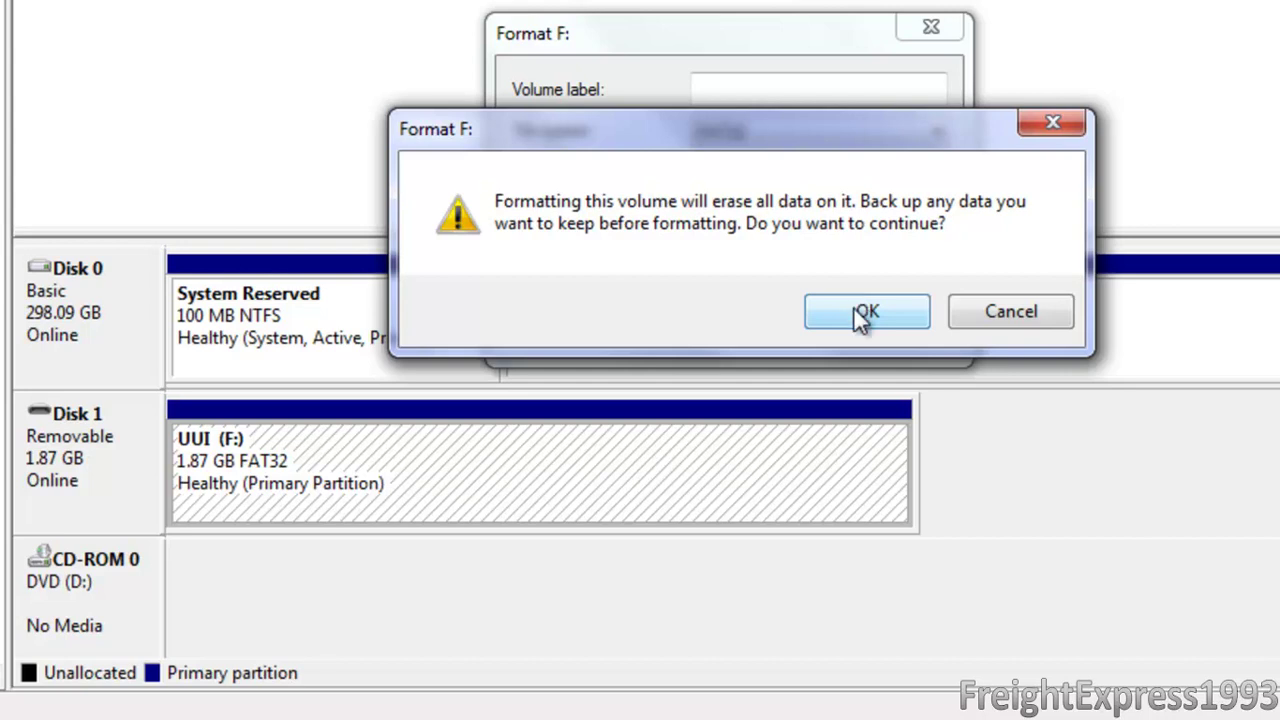
{"action": "left_click", "coordinate": [860, 314]}
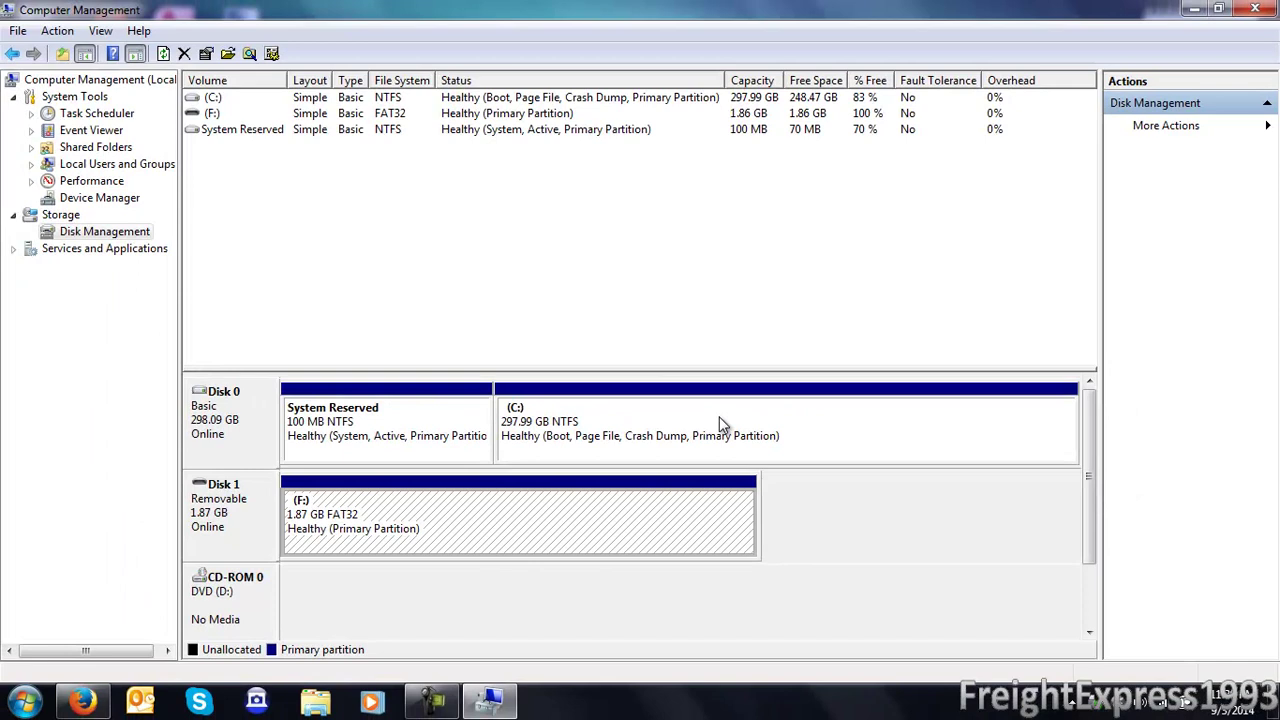
Confirm in Explorer that Removable Disk (F:) holds 0 items with 1.85 GB free, then close it.
{"action": "left_click", "coordinate": [22, 702]}
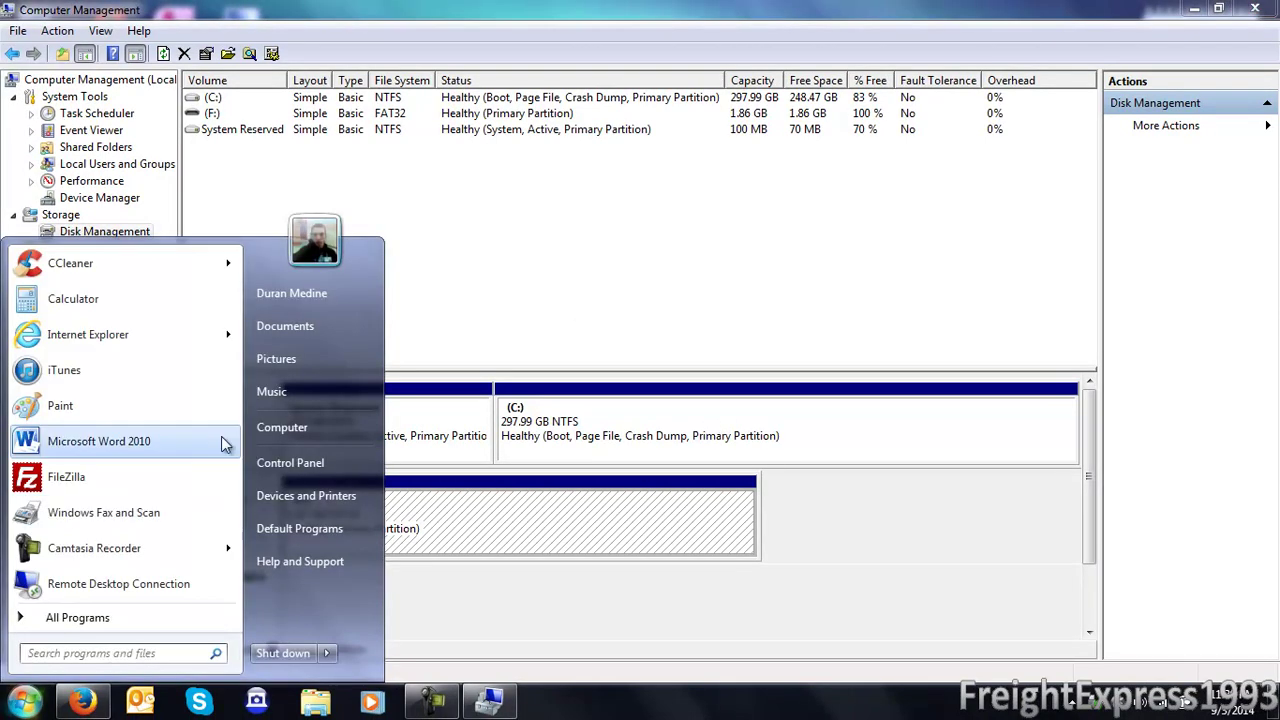
{"action": "left_click", "coordinate": [282, 427]}
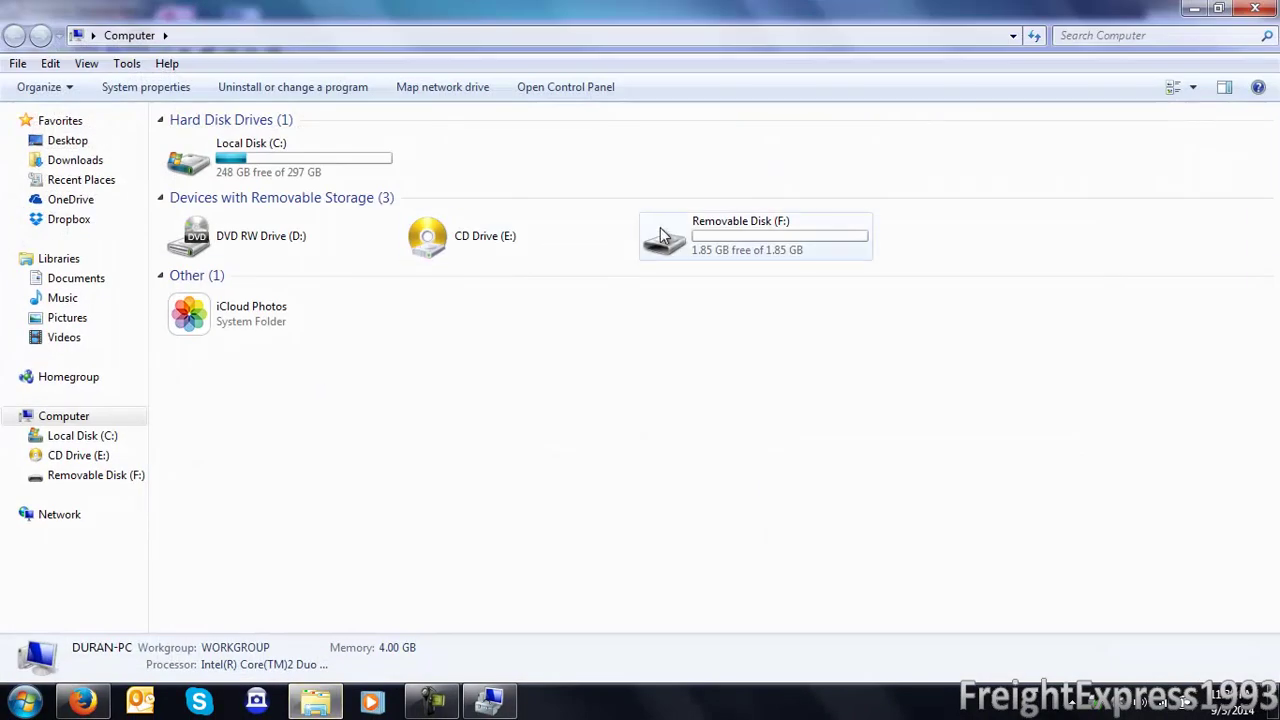
{"action": "double_click", "coordinate": [658, 244]}
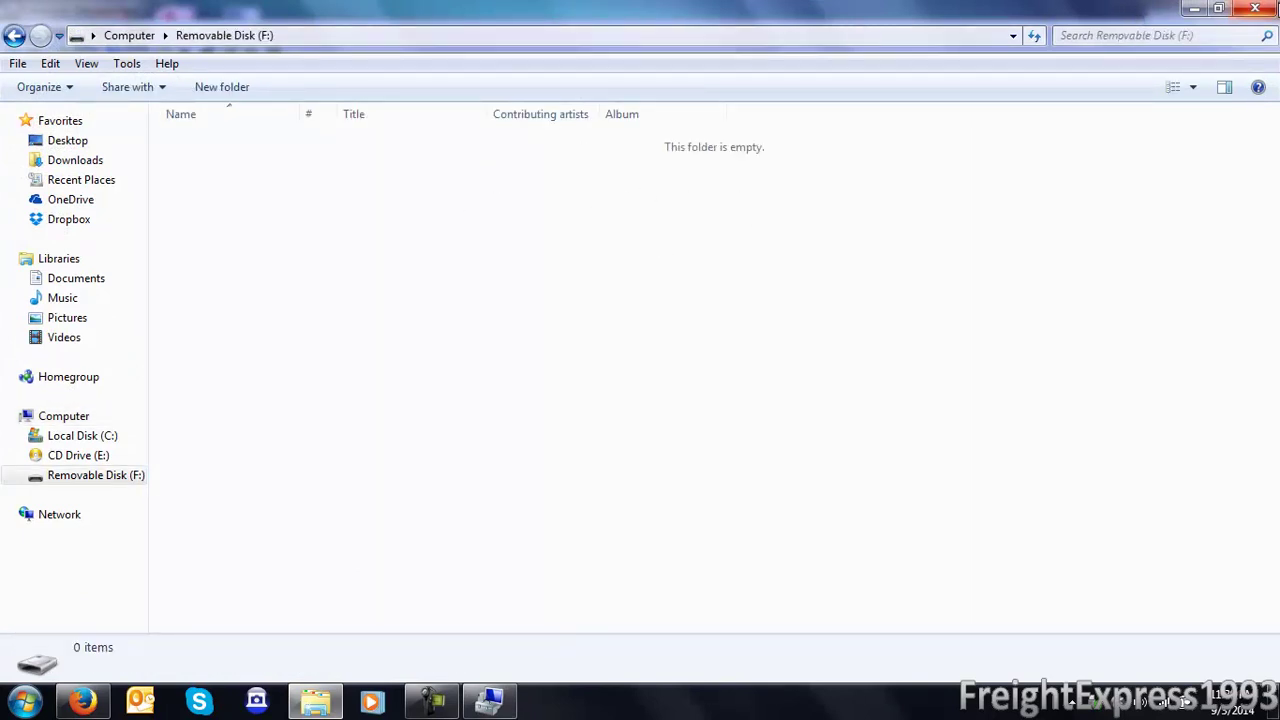
{"action": "left_click", "coordinate": [1255, 8]}
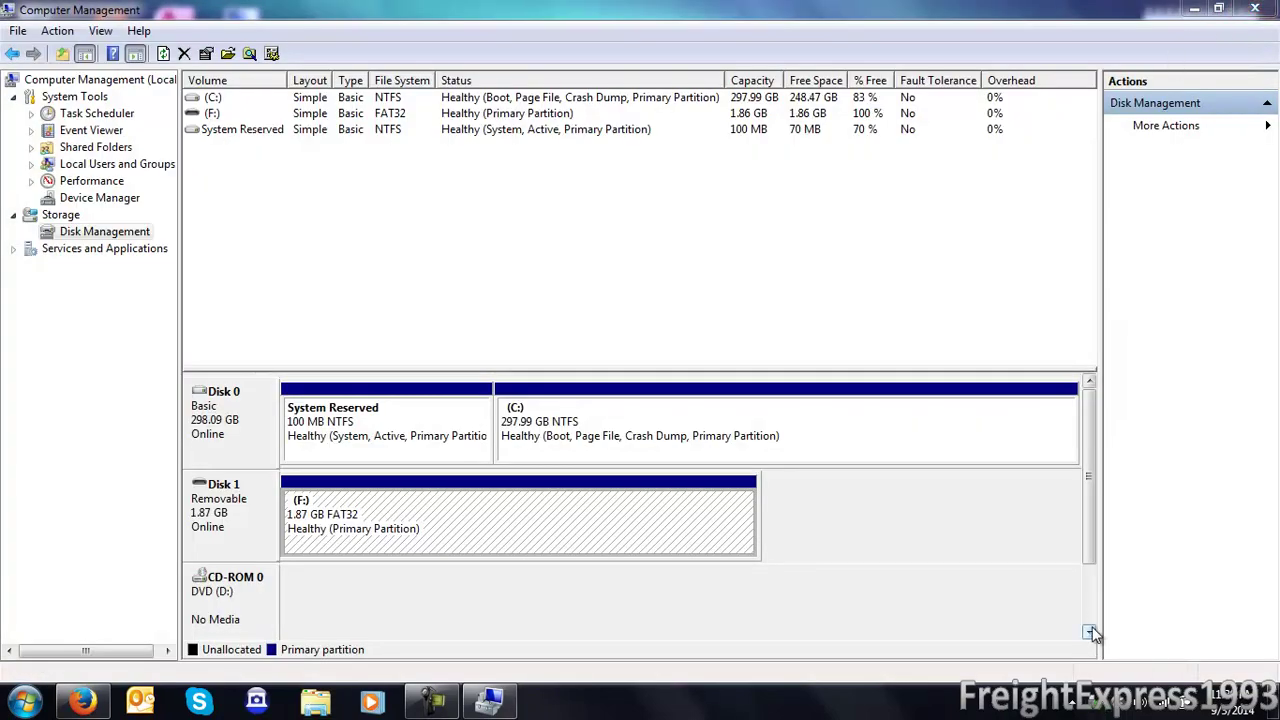
Safely eject the DataTraveler 112 flash drive from the tray, then close Computer Management.
{"action": "left_click", "coordinate": [1097, 699]}
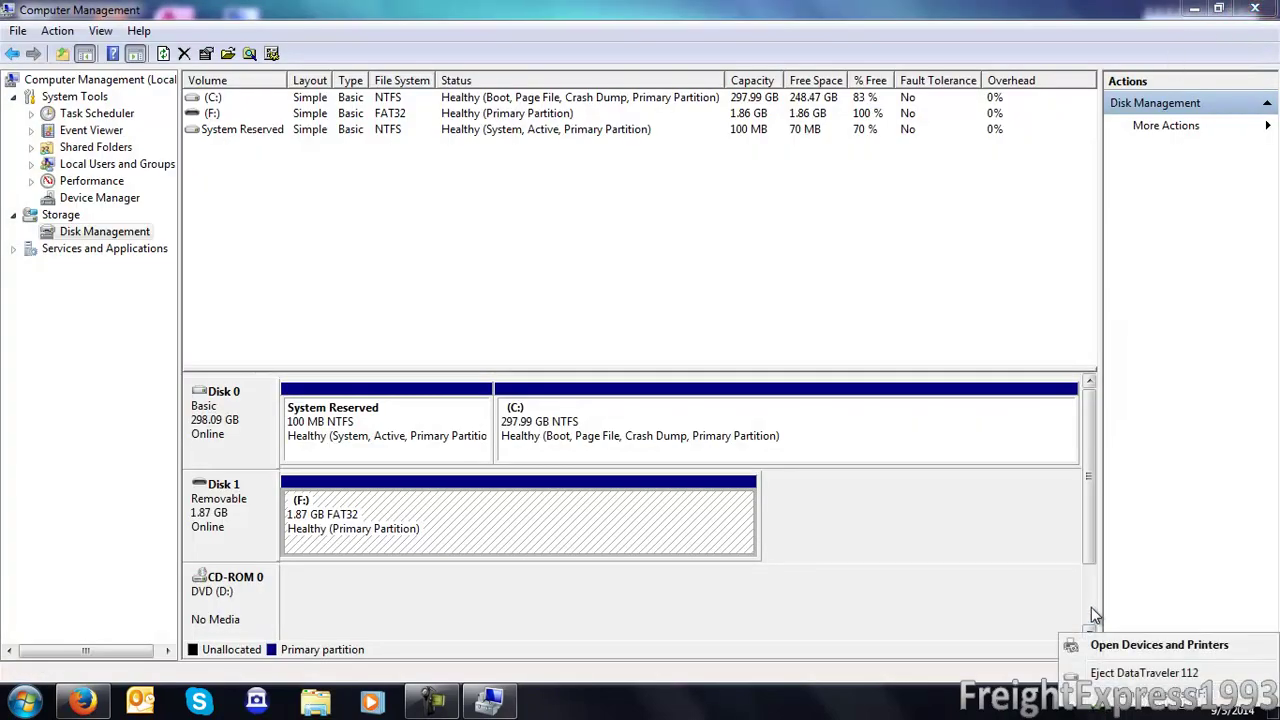
{"action": "left_click", "coordinate": [1128, 675]}
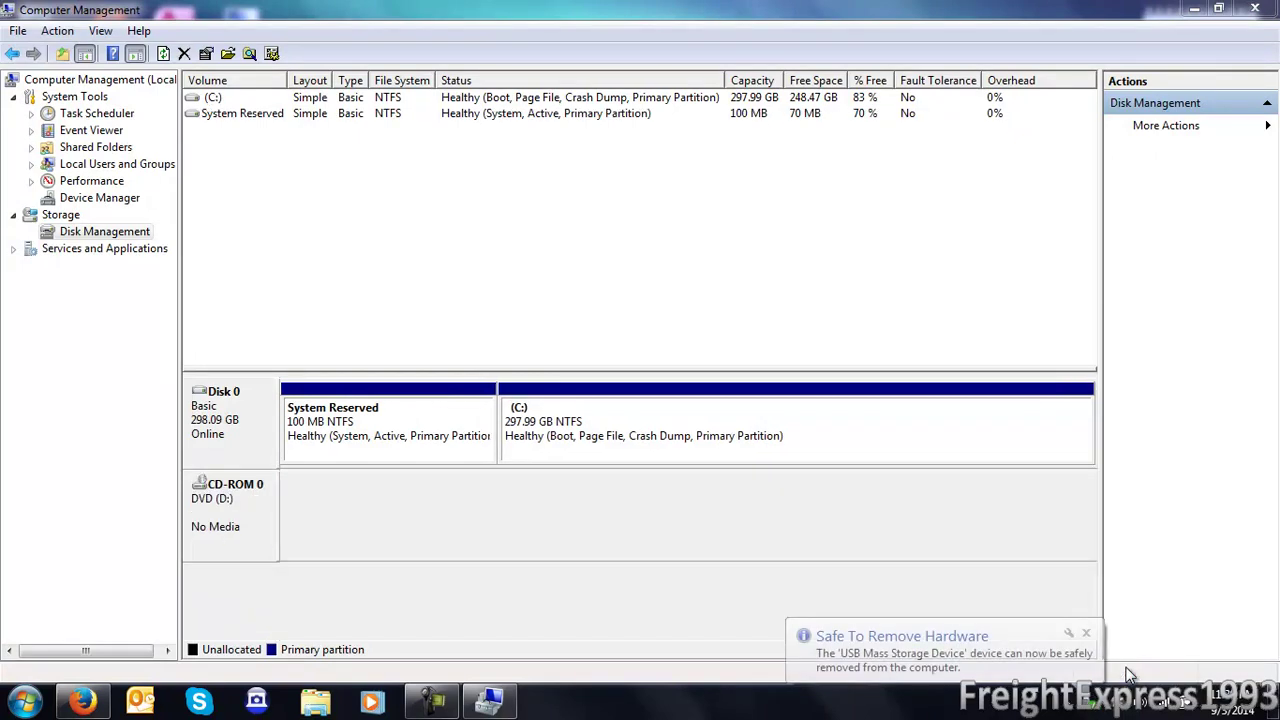
{"action": "left_click", "coordinate": [1086, 633]}
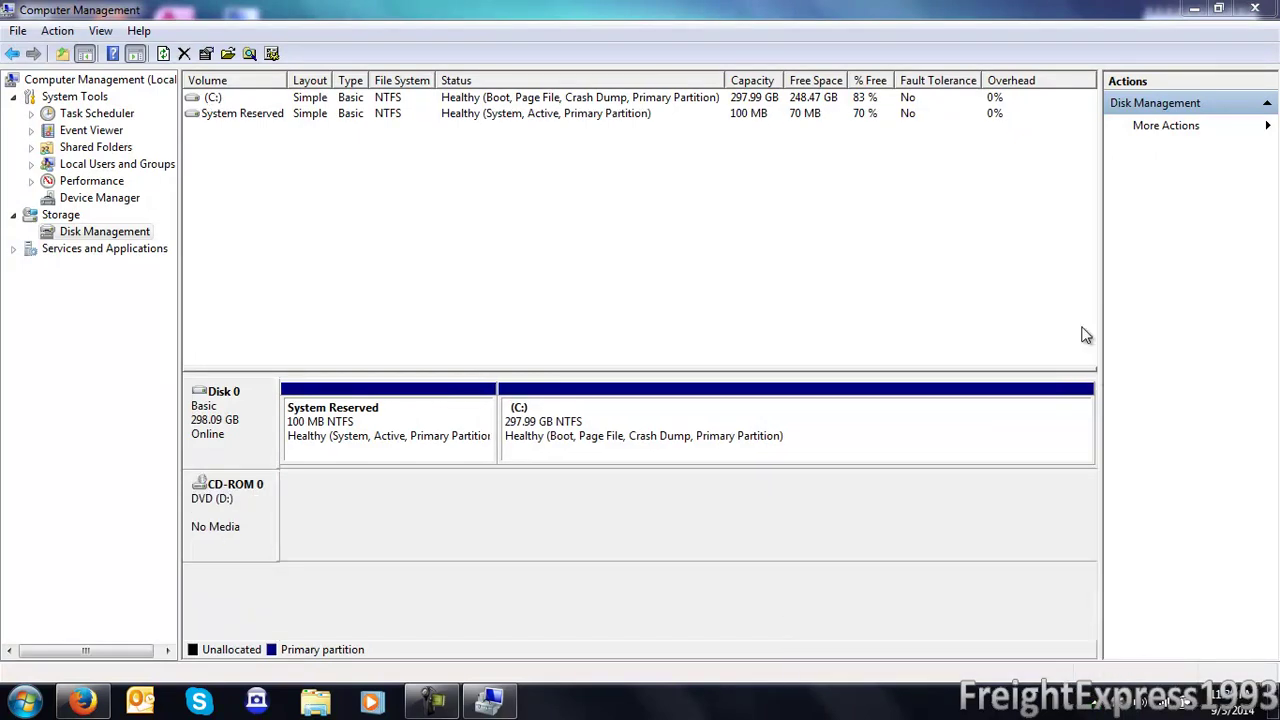
{"action": "left_click", "coordinate": [1253, 9]}
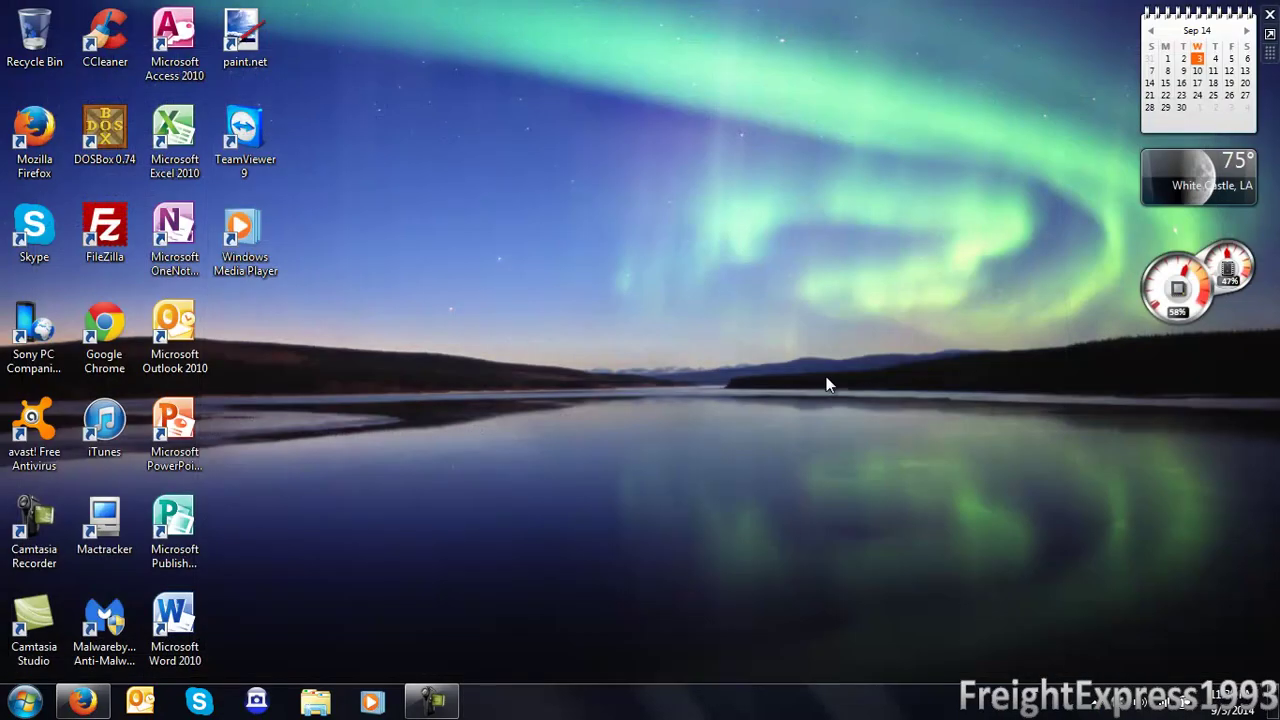
{"action": "left_click", "coordinate": [432, 700]}
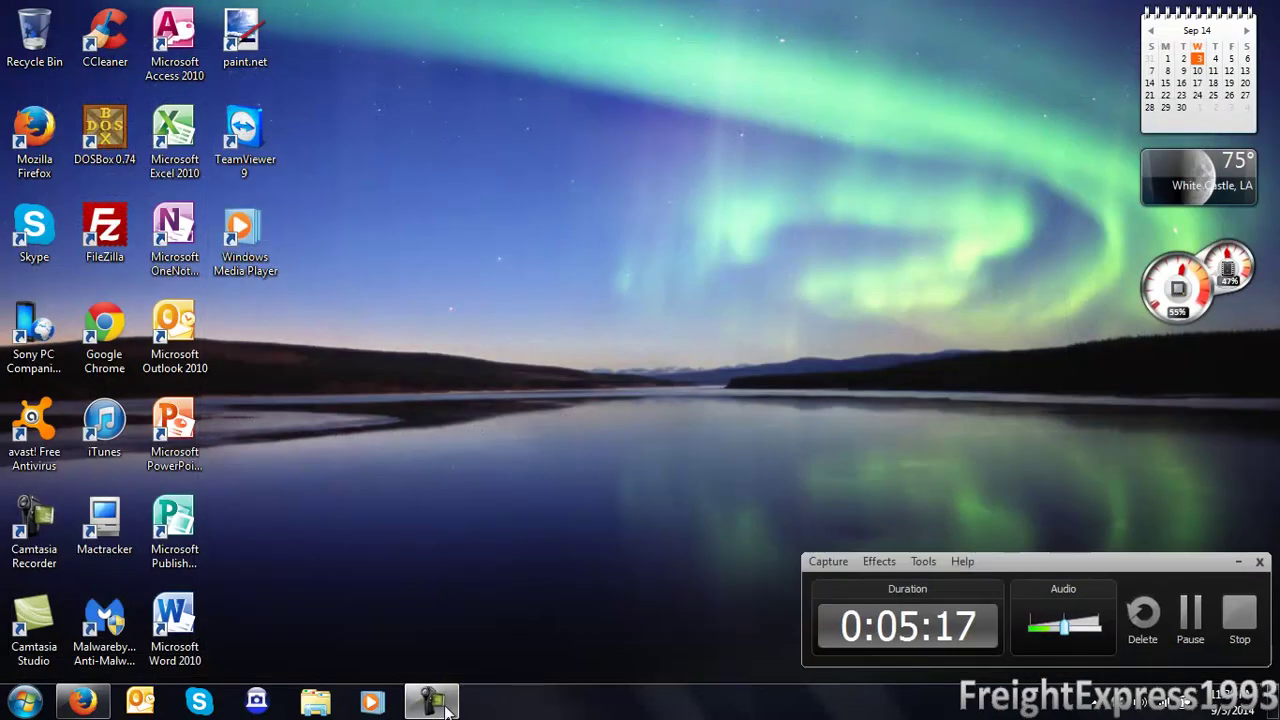